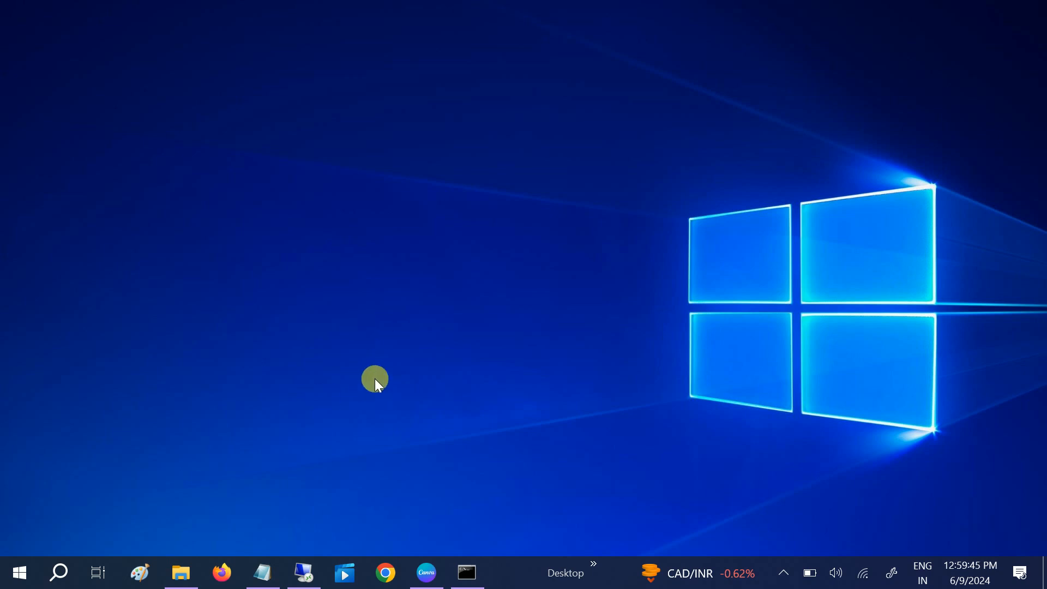
- Search the web in Chrome for "nvidia drivers" and open NVIDIA's official Driver Downloads page
{"action": "left_click", "coordinate": [386, 573]}
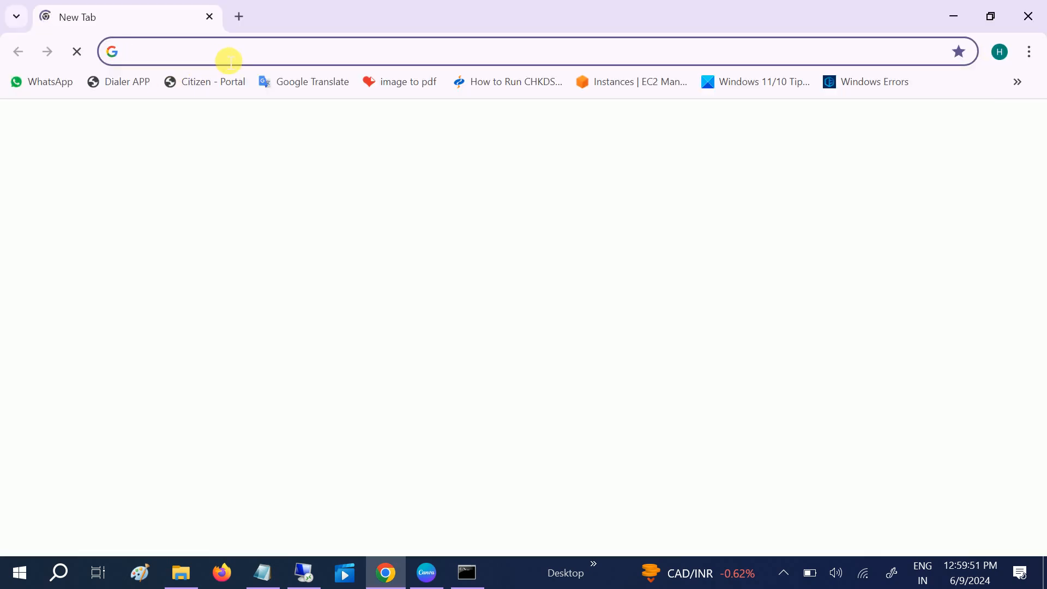
{"action": "left_click", "coordinate": [229, 60]}
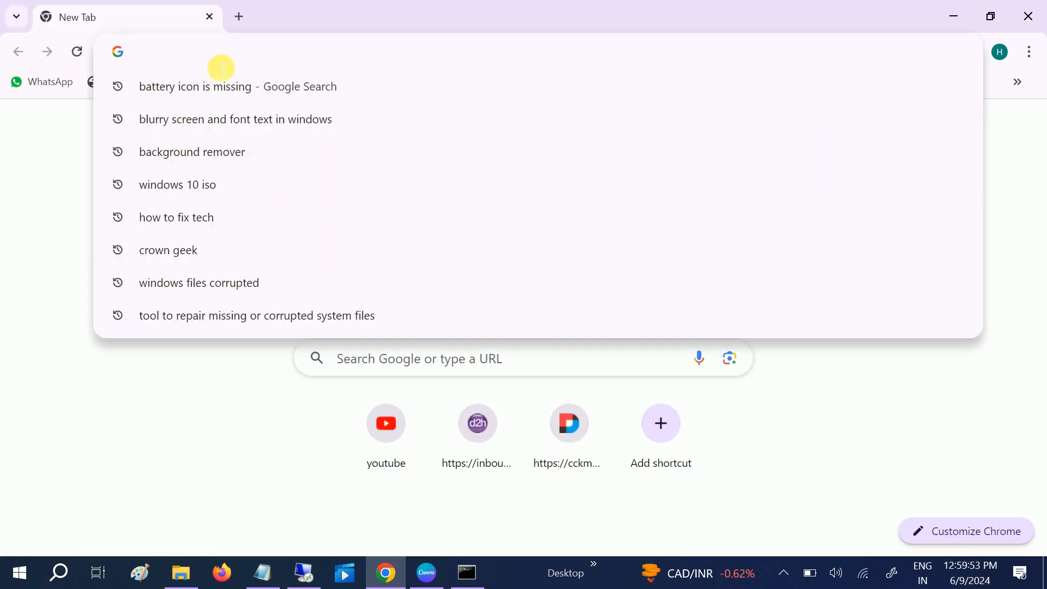
{"action": "type", "text": "n"}
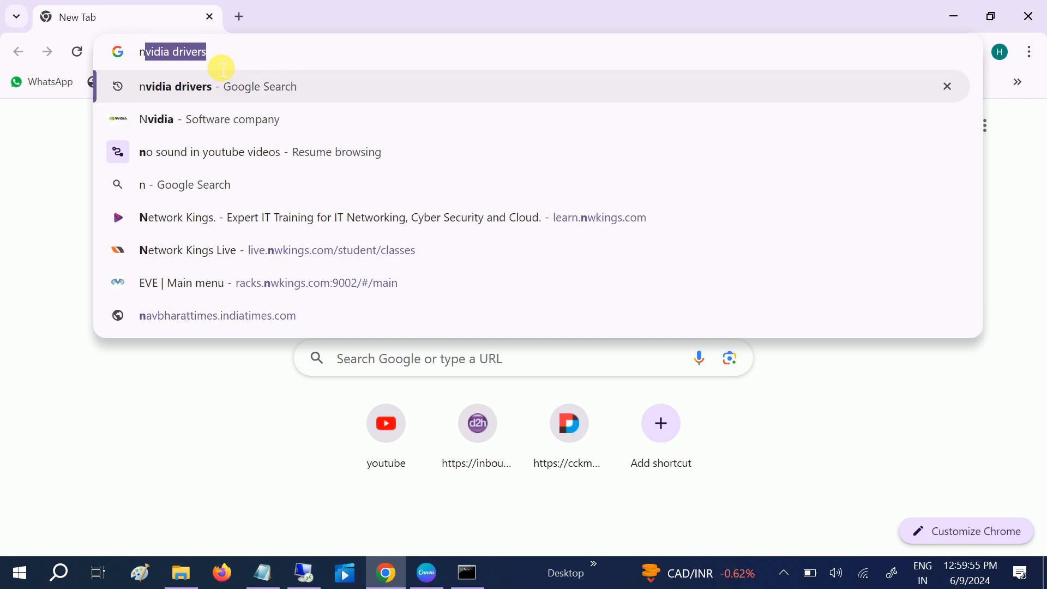
{"action": "key", "text": "Right"}
{"action": "key", "text": "Return"}
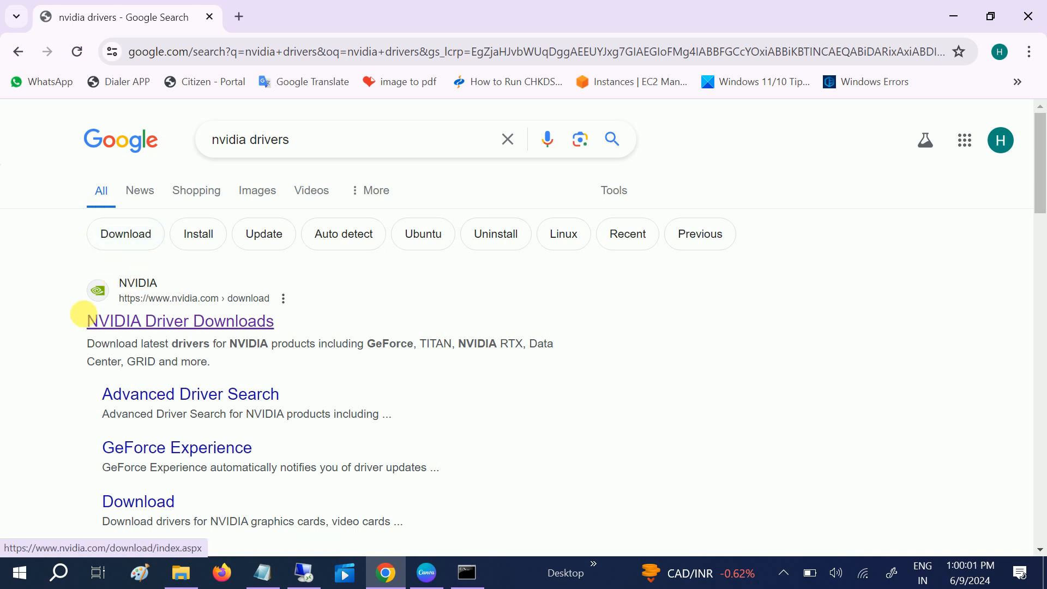
{"action": "left_click", "coordinate": [199, 328]}
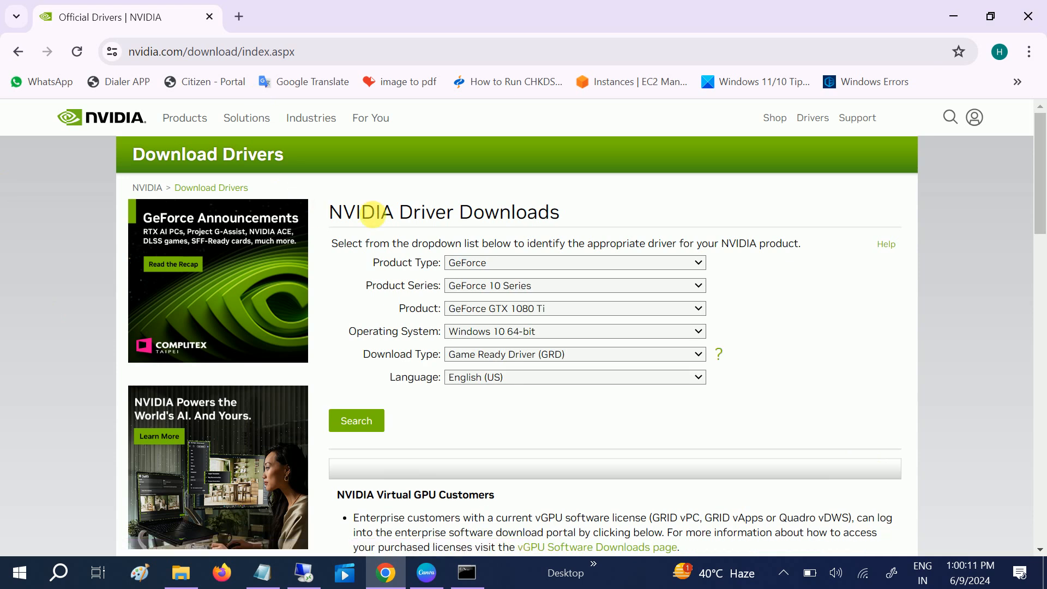
- Choose GeForce as the product type and GeForce 300 Series as the product series for the driver search
{"action": "left_click", "coordinate": [533, 262]}
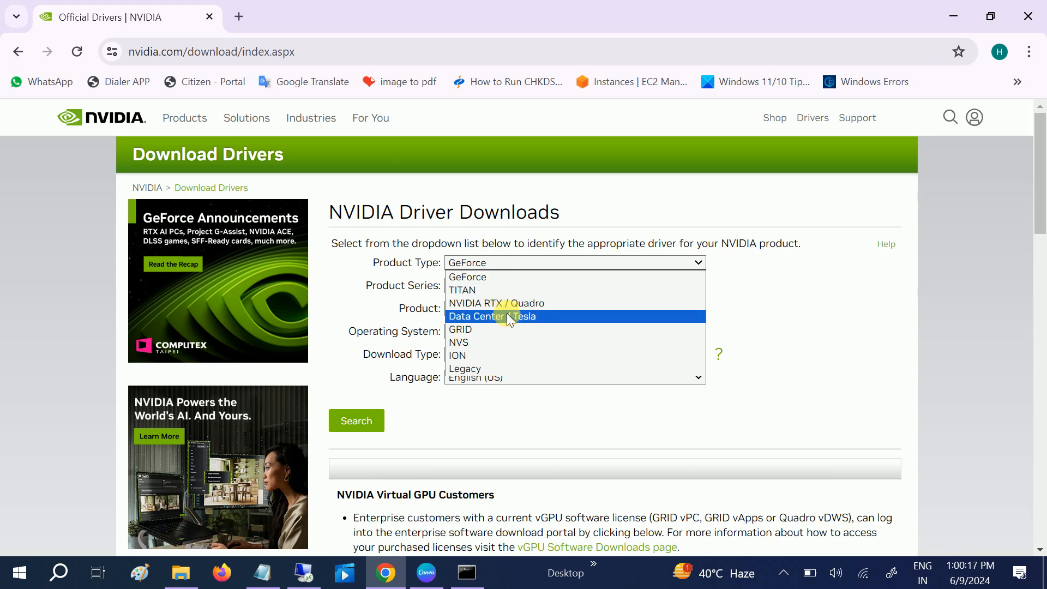
{"action": "left_click", "coordinate": [495, 279]}
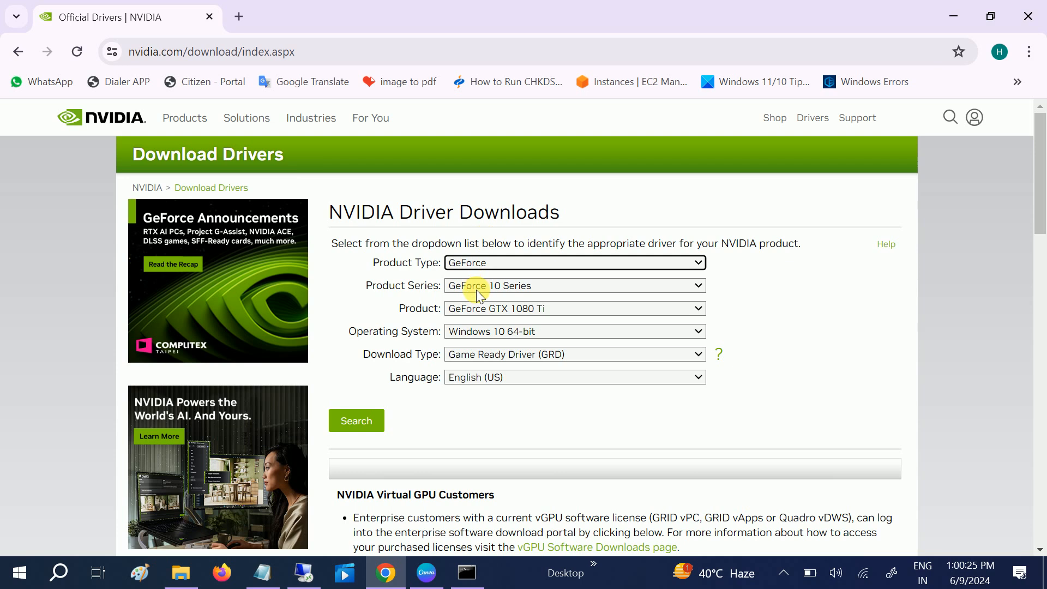
{"action": "left_click", "coordinate": [505, 289]}
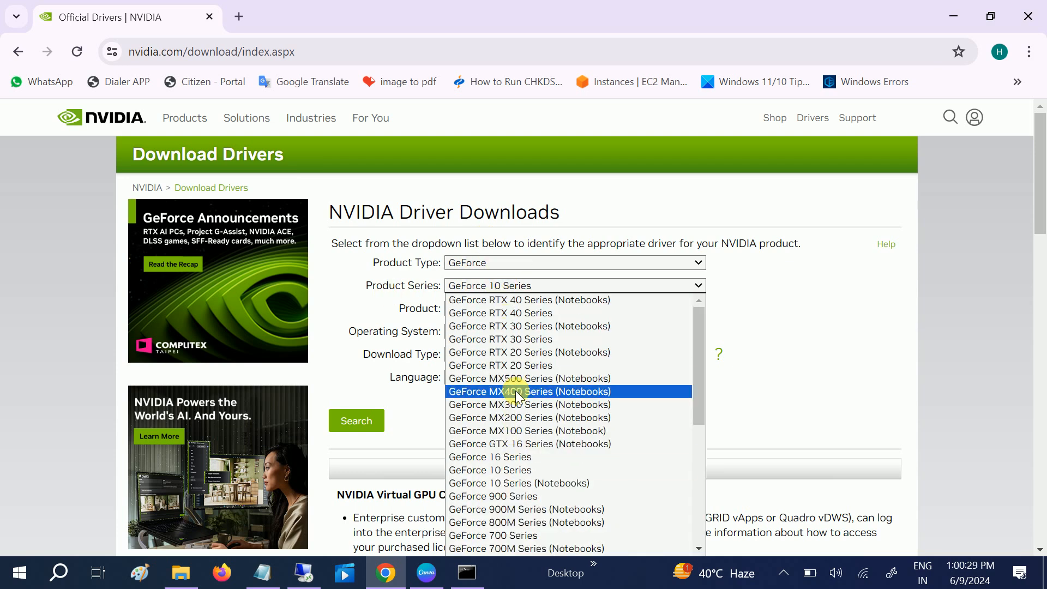
{"action": "scroll", "coordinate": [514, 393], "scroll_direction": "down", "scroll_amount": 7}
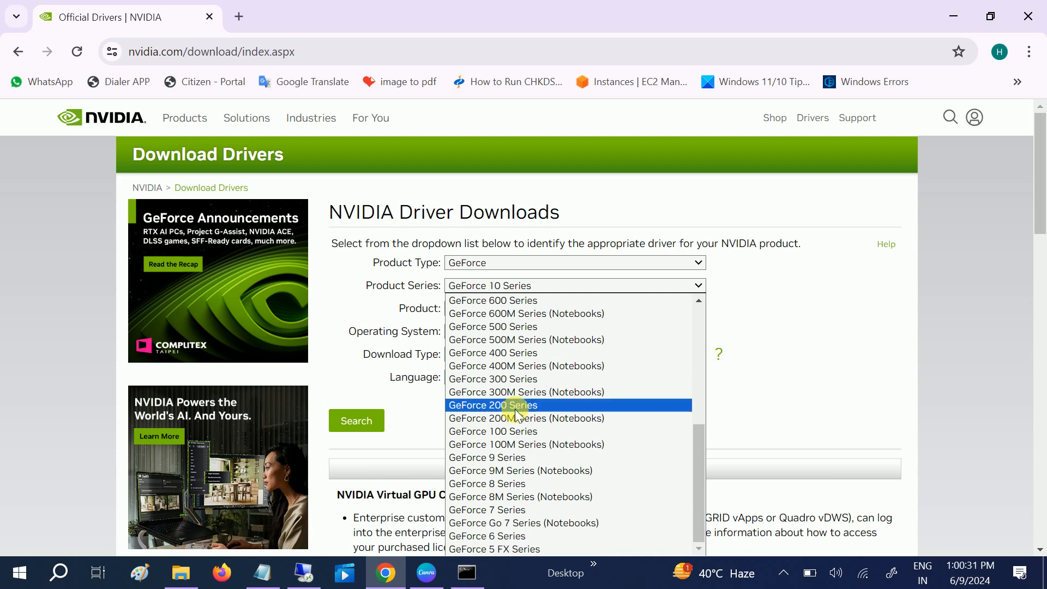
{"action": "left_click", "coordinate": [493, 379]}
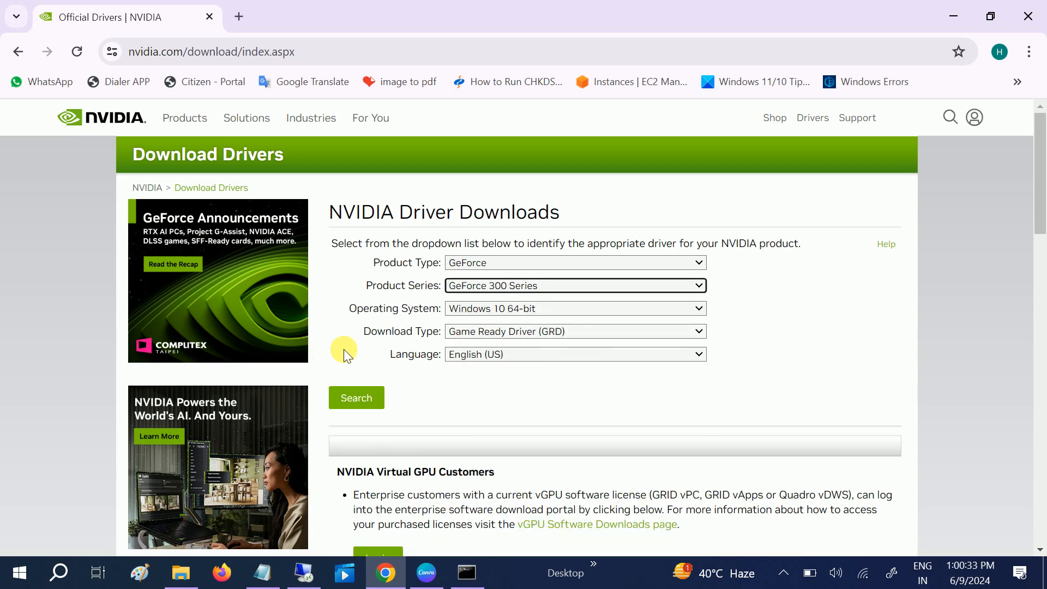
- Select Windows 10 64-bit and Game Ready Driver (GRD) as the download type, and run the driver search
{"action": "left_click", "coordinate": [525, 308]}
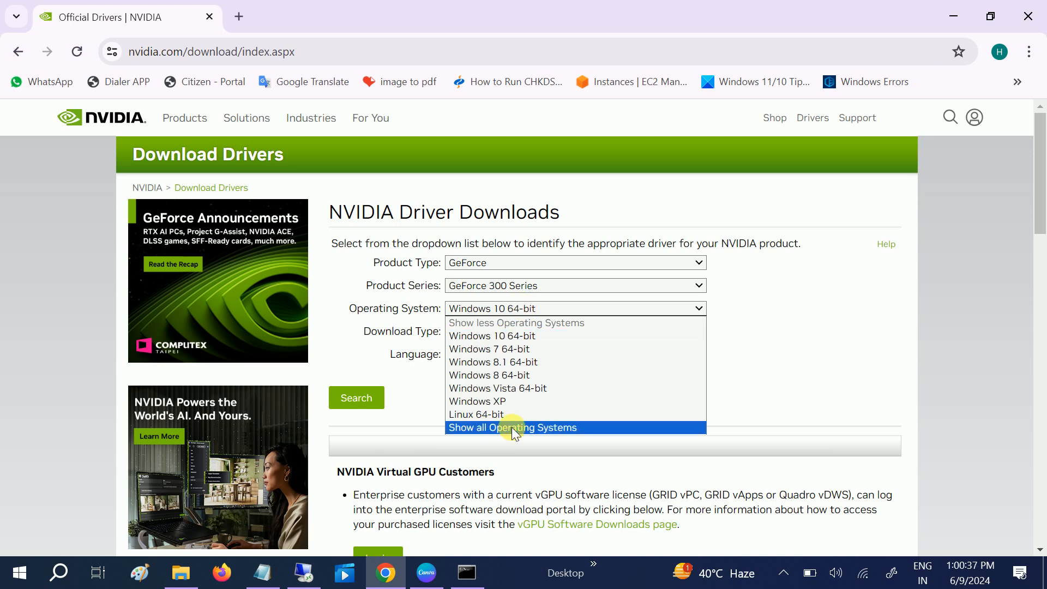
{"action": "left_click", "coordinate": [522, 336]}
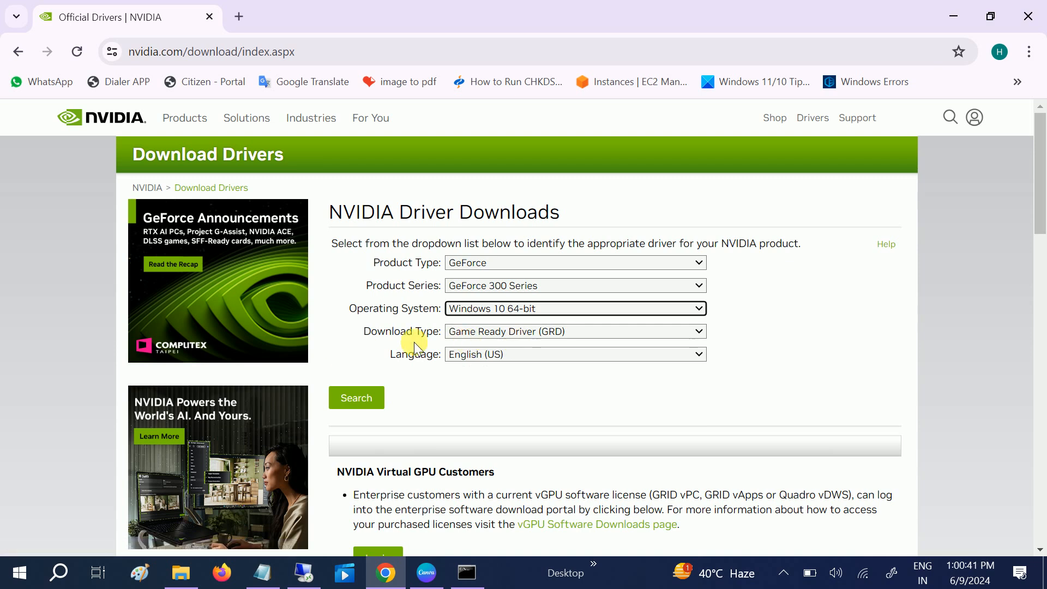
{"action": "left_click", "coordinate": [499, 331]}
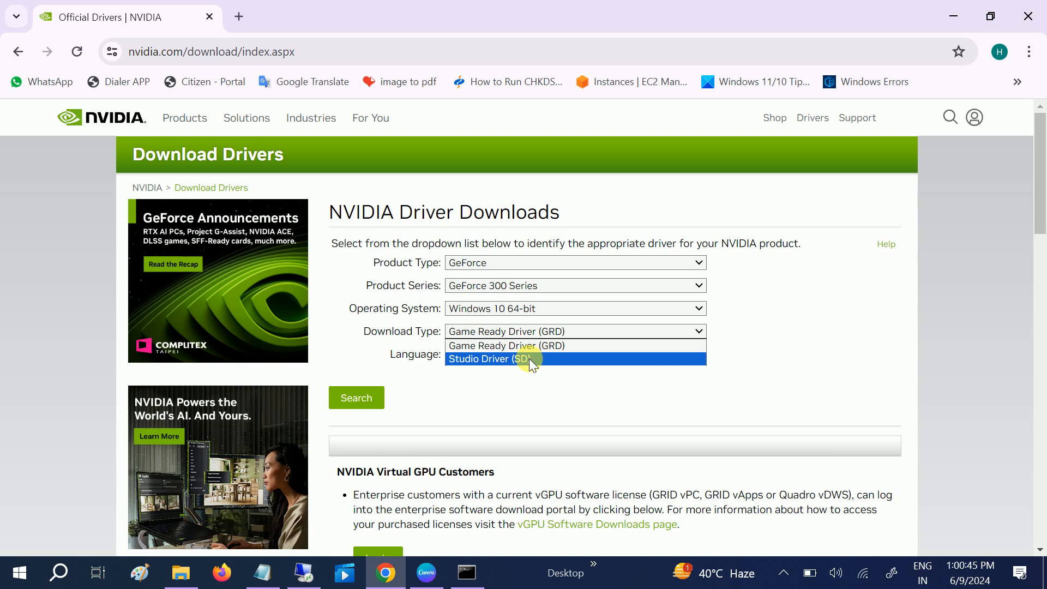
{"action": "left_click", "coordinate": [473, 346]}
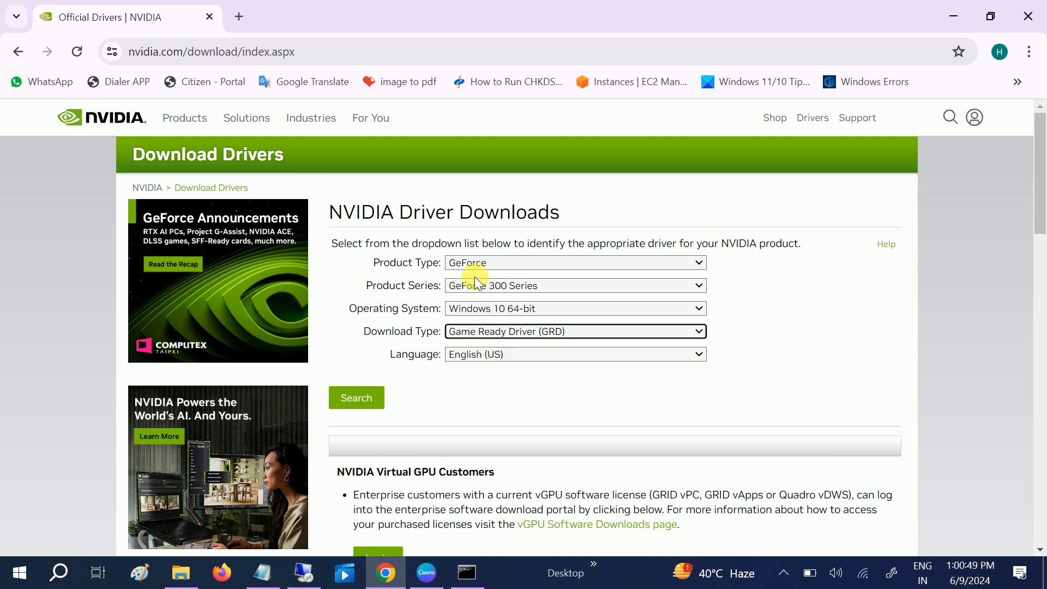
{"action": "left_click", "coordinate": [377, 404]}
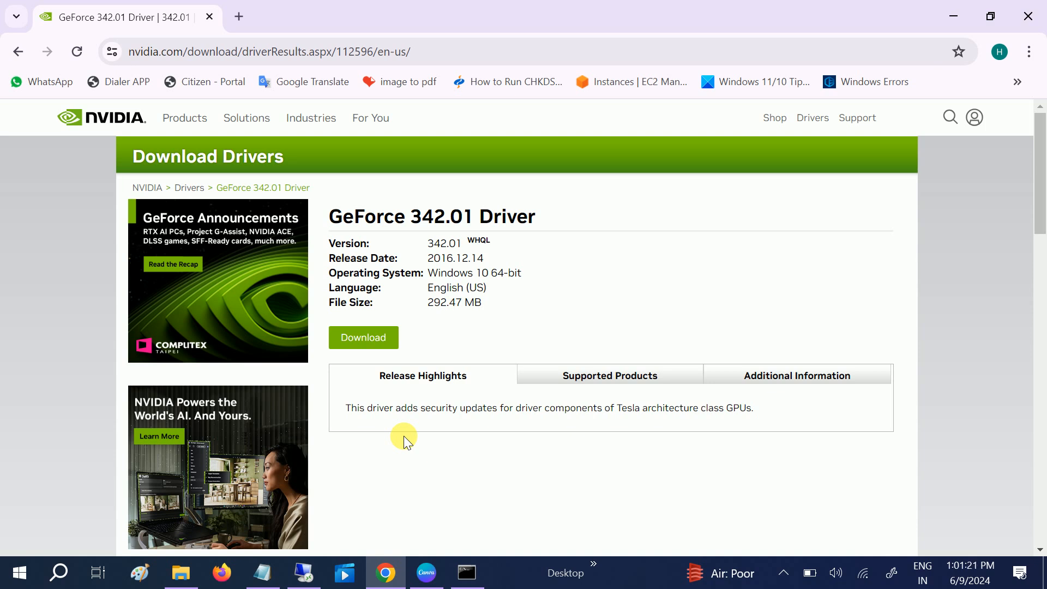
- Review the GeForce driver page and view the Downloads folder in File Explorer, returning to Chrome
{"action": "scroll", "coordinate": [401, 437], "scroll_direction": "down", "scroll_amount": 4}
{"action": "scroll", "coordinate": [401, 437], "scroll_direction": "up", "scroll_amount": 4}
{"action": "left_click", "coordinate": [181, 573]}
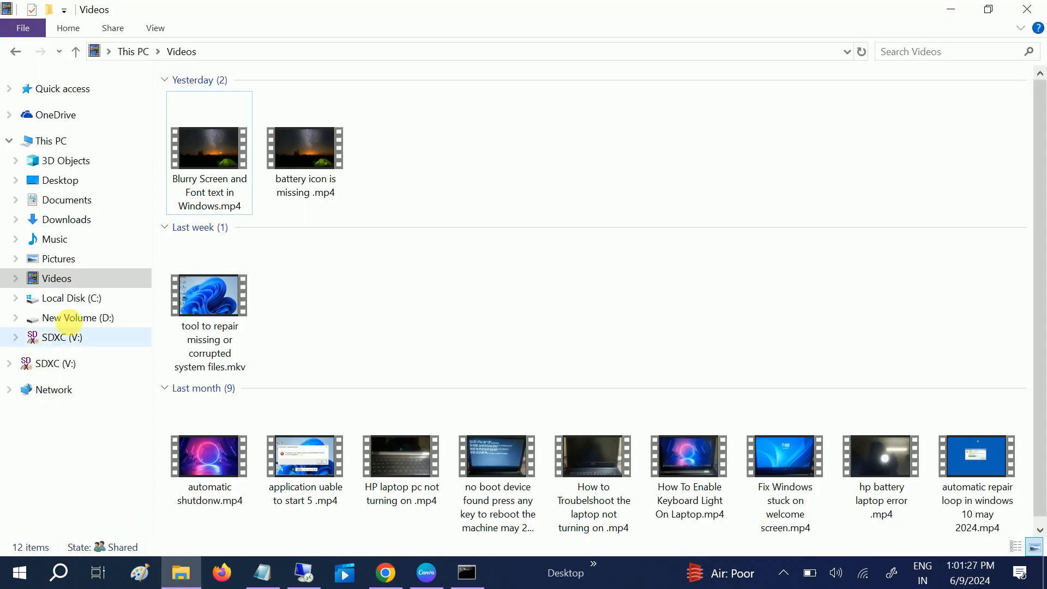
{"action": "left_click", "coordinate": [75, 203]}
{"action": "left_click", "coordinate": [76, 224]}
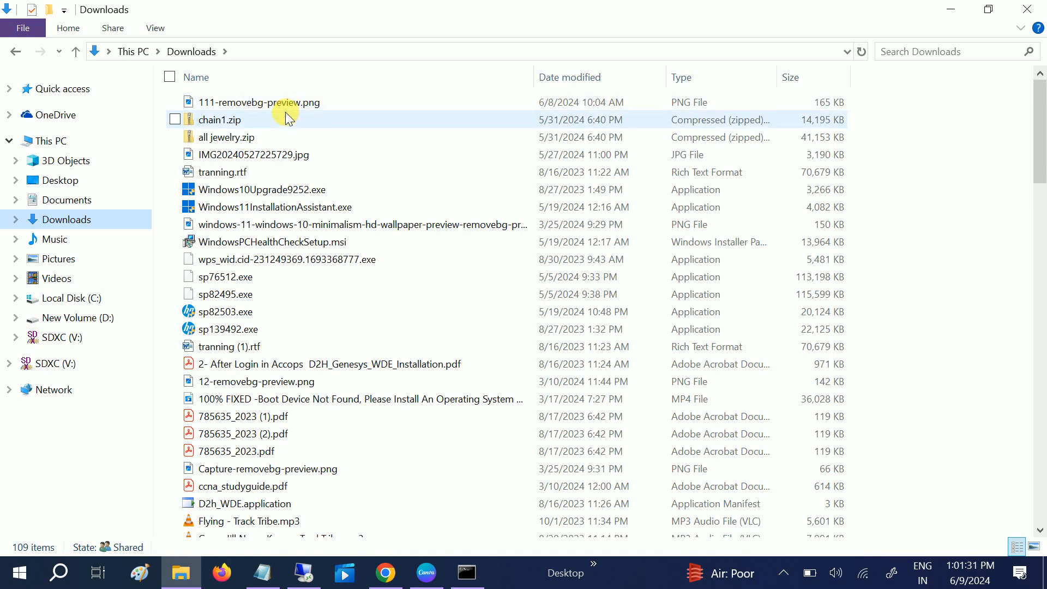
{"action": "left_click", "coordinate": [380, 580]}
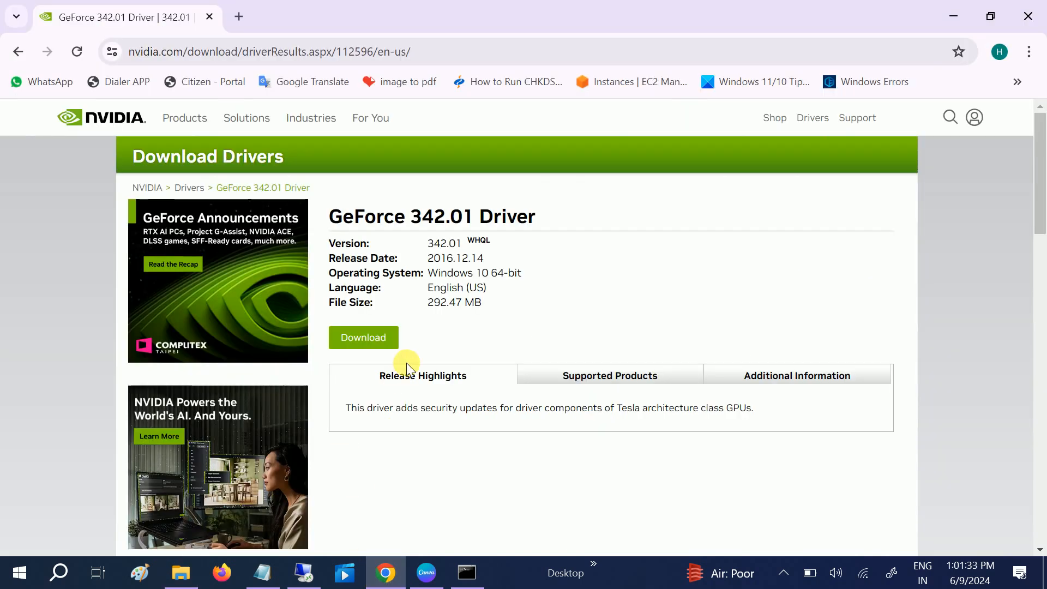
- Start downloading the GeForce 342.01 driver installer and pause it from the recent download history
{"action": "left_click", "coordinate": [372, 346]}
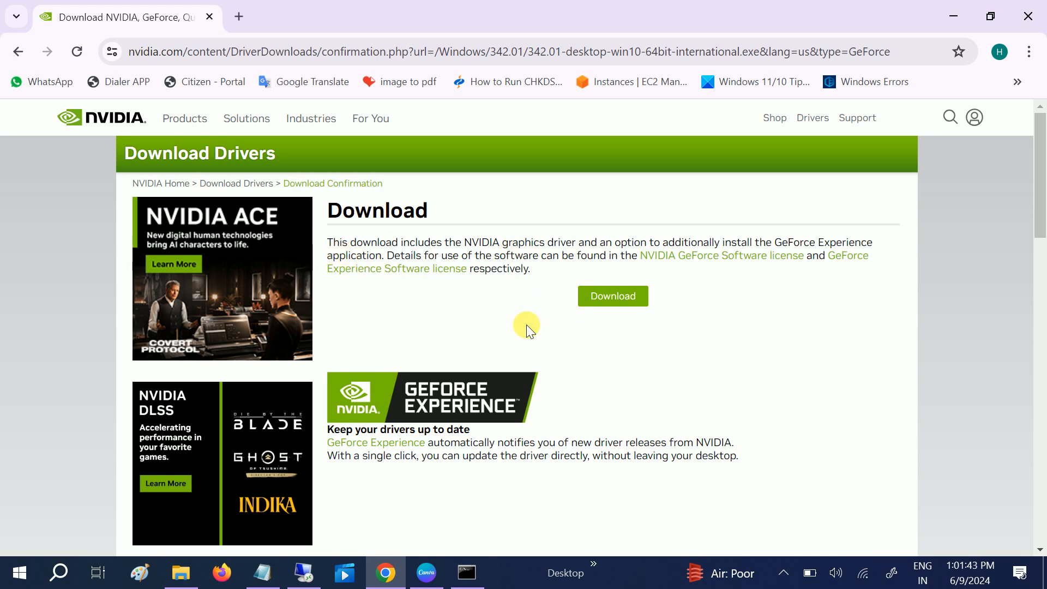
{"action": "left_click", "coordinate": [622, 306]}
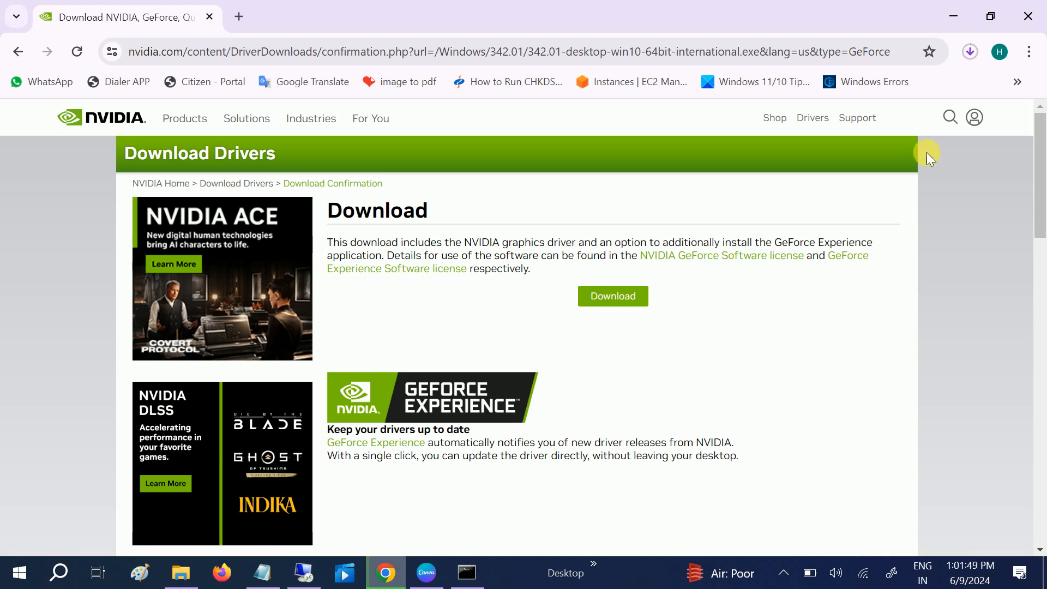
{"action": "left_click", "coordinate": [967, 54]}
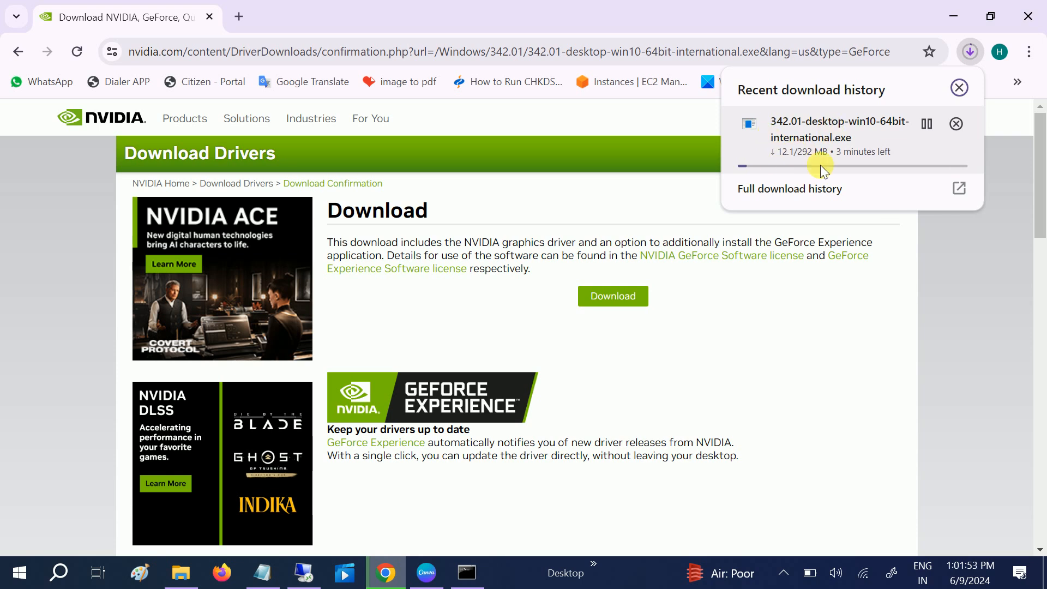
{"action": "left_click", "coordinate": [925, 129]}
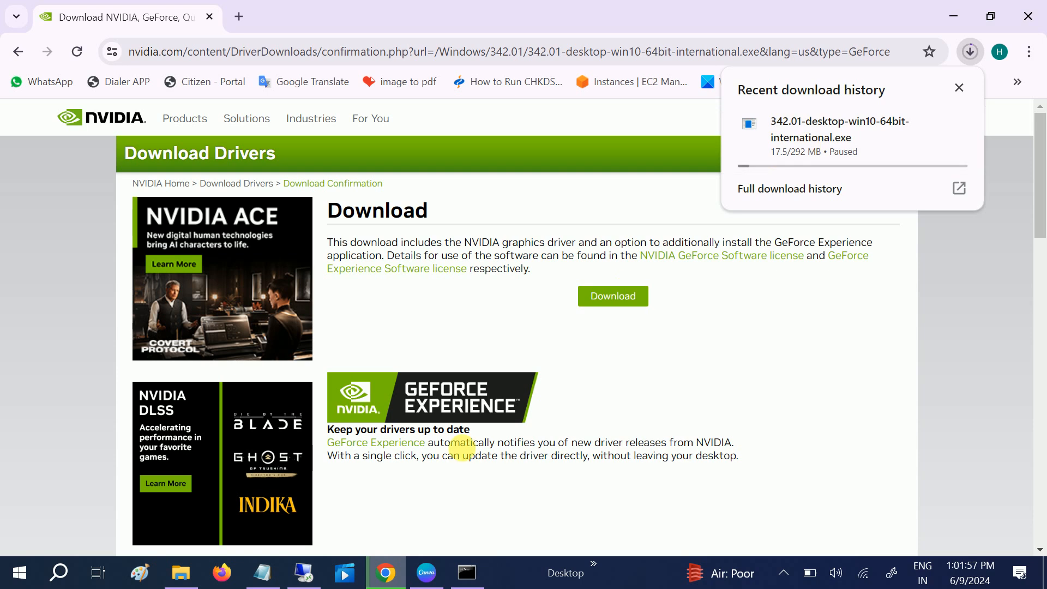
- Check the Downloads folder in File Explorer, close it, and exit Chrome despite the unfinished driver download
{"action": "left_click", "coordinate": [181, 572]}
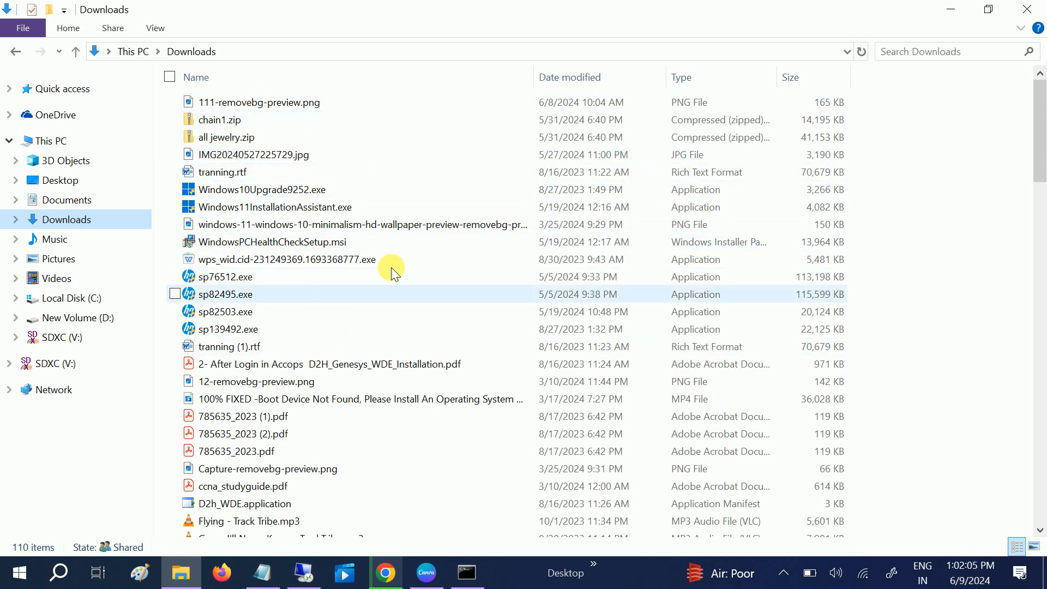
{"action": "left_click", "coordinate": [1030, 18]}
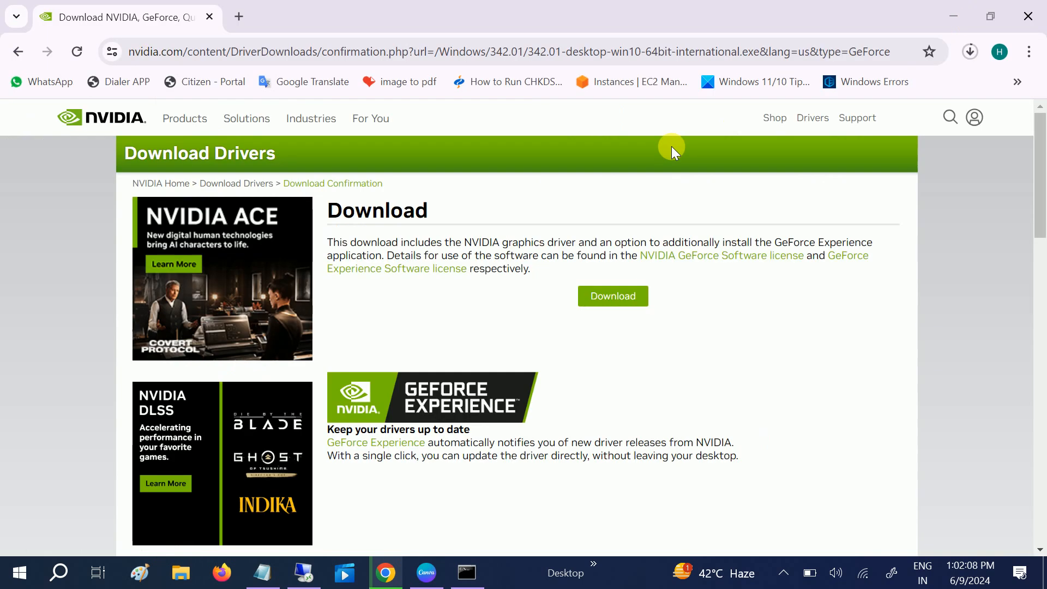
{"action": "left_click", "coordinate": [1022, 18]}
{"action": "left_click", "coordinate": [585, 155]}
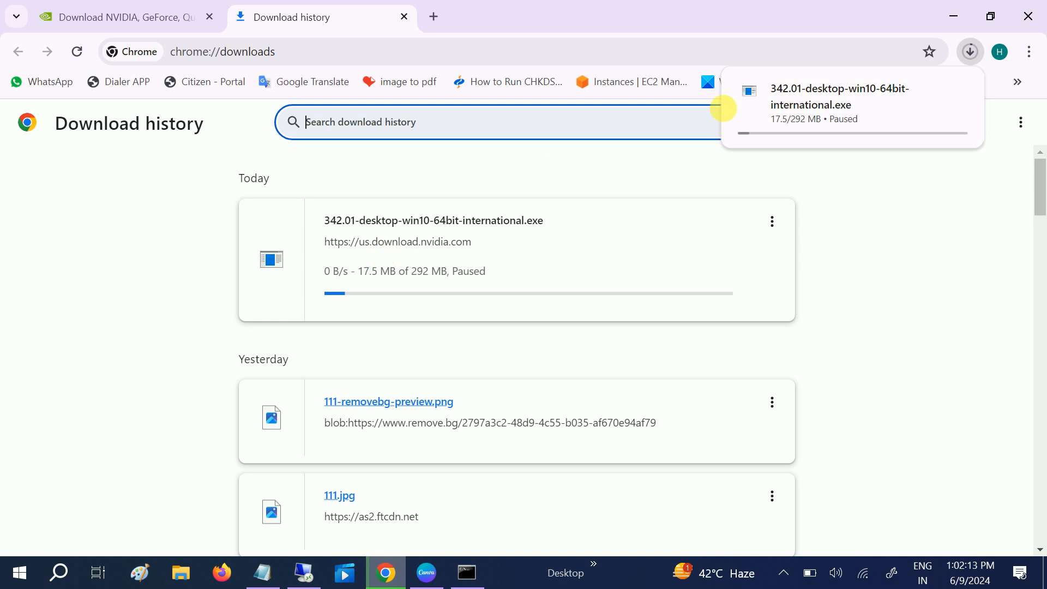
{"action": "left_click", "coordinate": [1028, 16]}
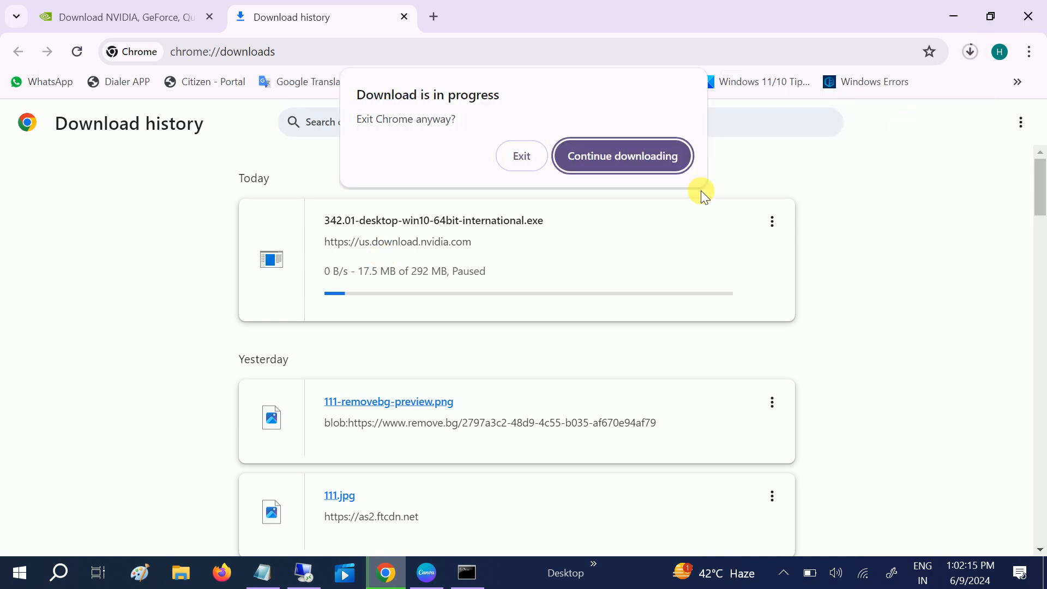
{"action": "left_click", "coordinate": [518, 158]}
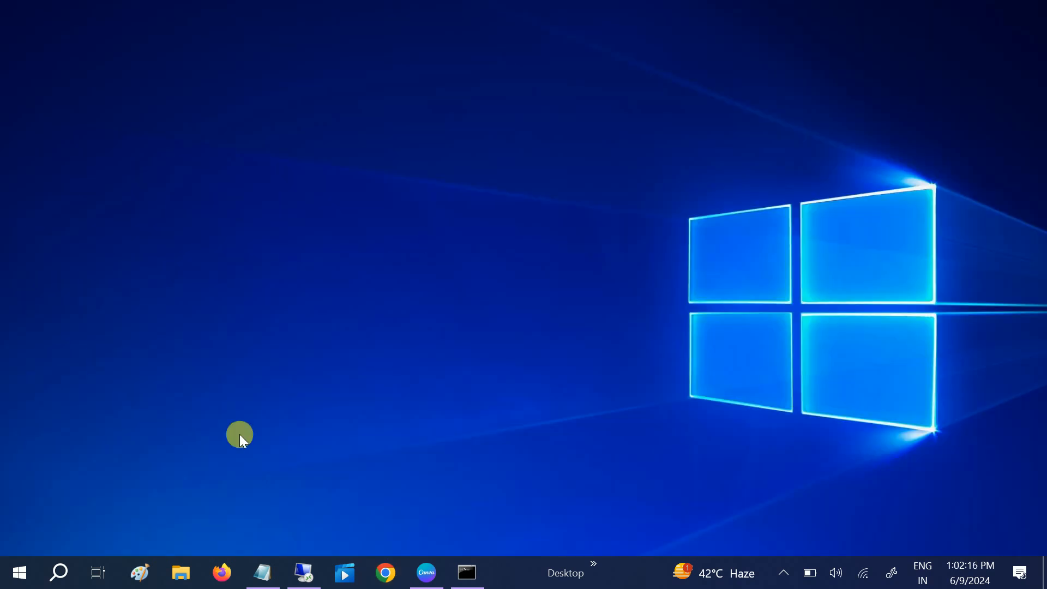
- Examine the Intel(R) HD Graphics 620 entry under Display adapters in Device Manager, and close the window
{"action": "left_click", "coordinate": [63, 581]}
{"action": "type", "text": "dev"}
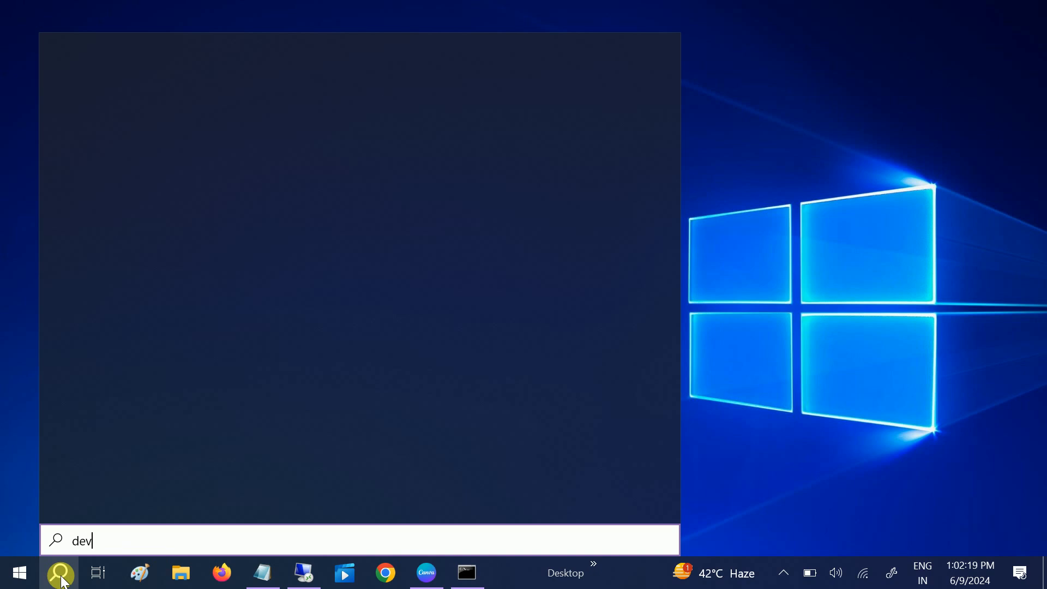
{"action": "type", "text": "i"}
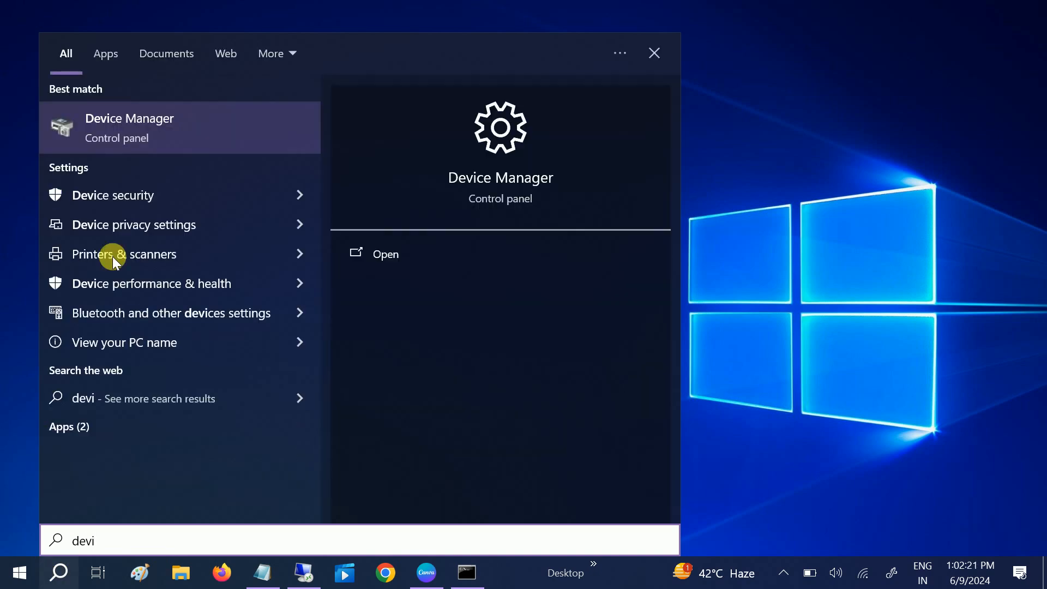
{"action": "left_click", "coordinate": [182, 145]}
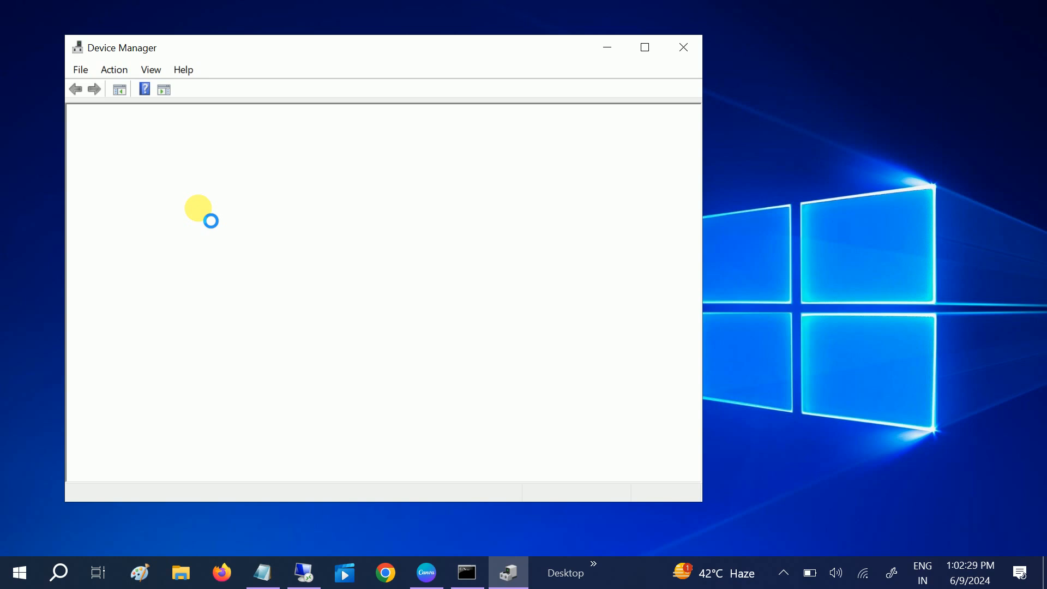
{"action": "left_click", "coordinate": [91, 231]}
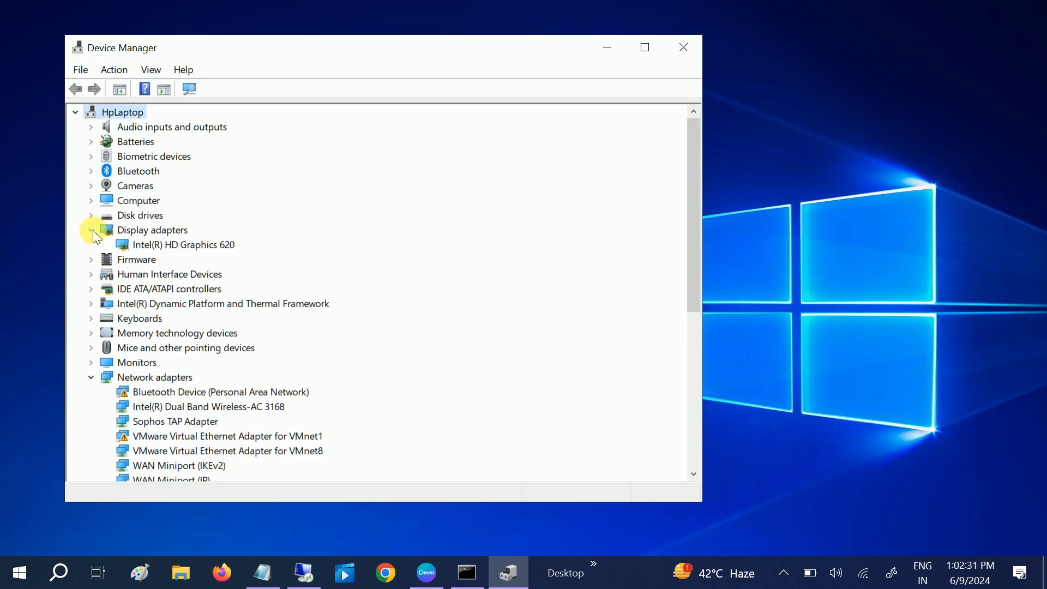
{"action": "left_click", "coordinate": [140, 245]}
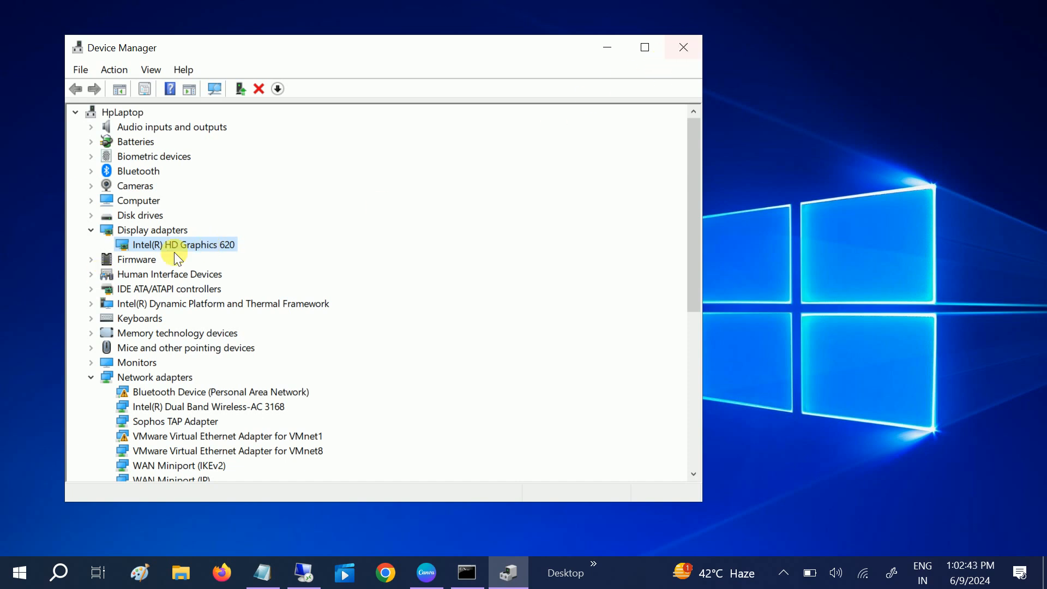
{"action": "left_click", "coordinate": [673, 50]}
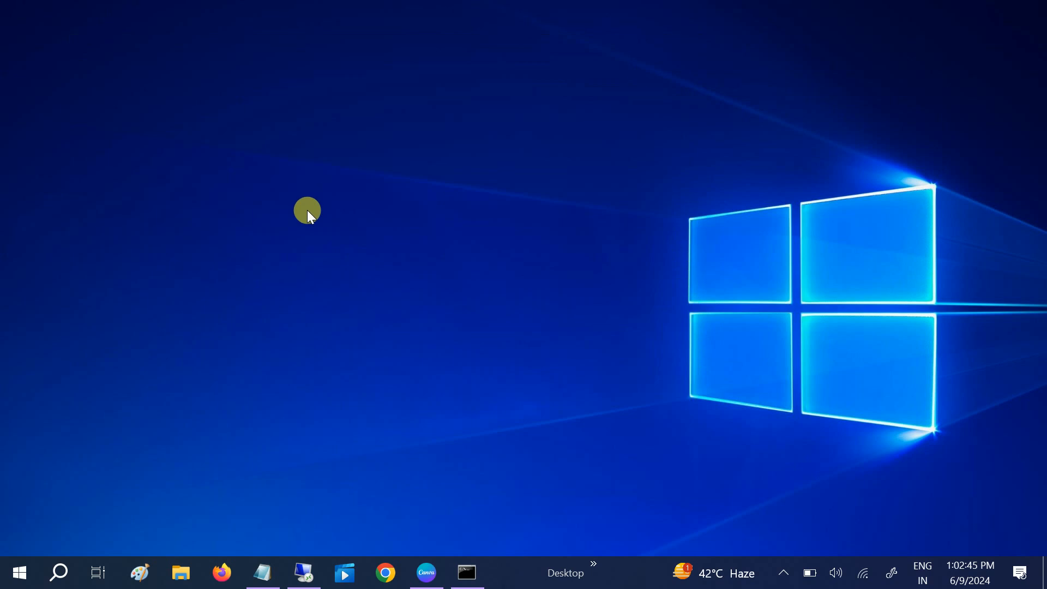